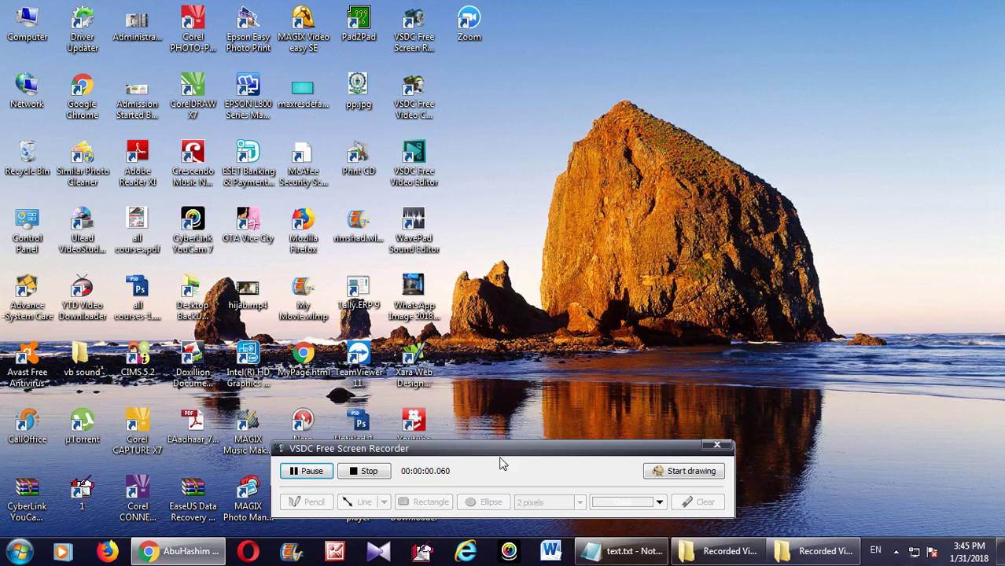
# Launch Microsoft Word 2010 from Start > All Programs > Microsoft Office.
pyautogui.moveTo(507, 450); pyautogui.dragTo(518, 530)
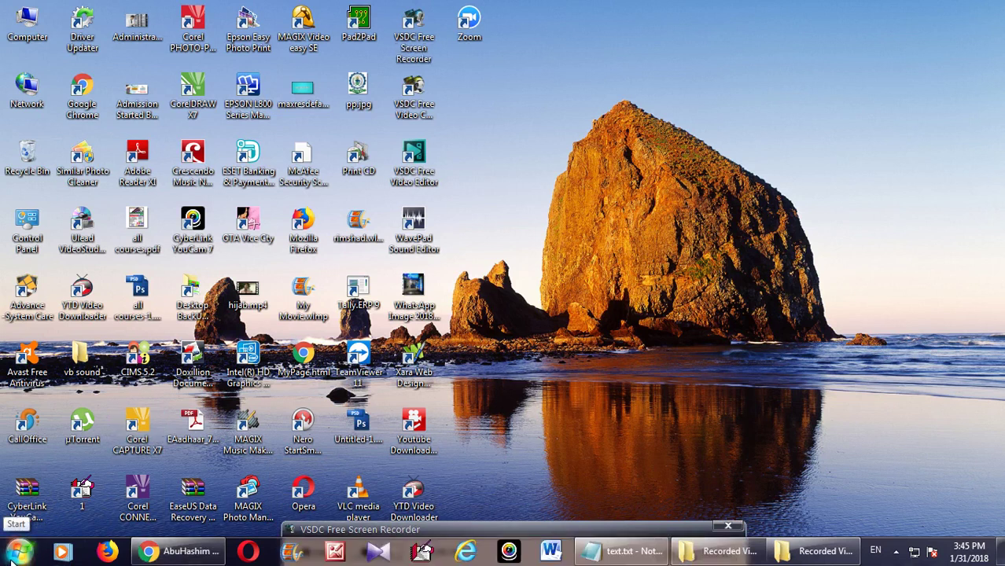
pyautogui.click(16, 560)
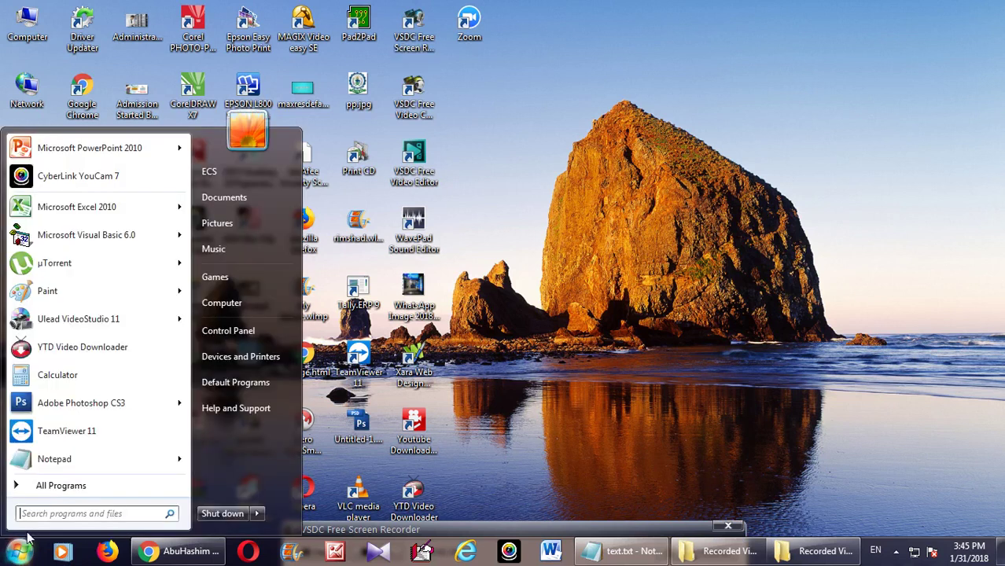
pyautogui.click(161, 487)
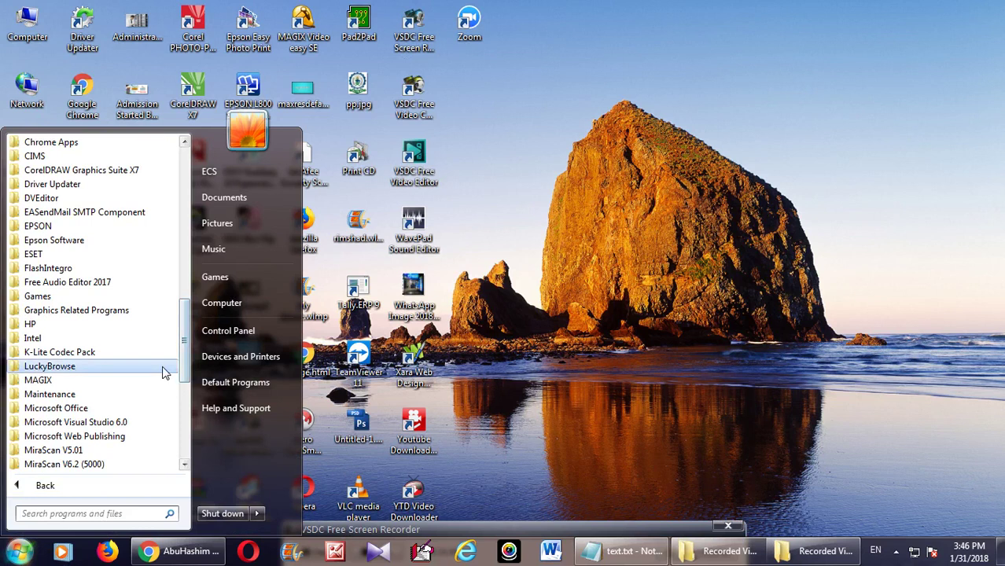
pyautogui.click(379, 417)
pyautogui.click(18, 551)
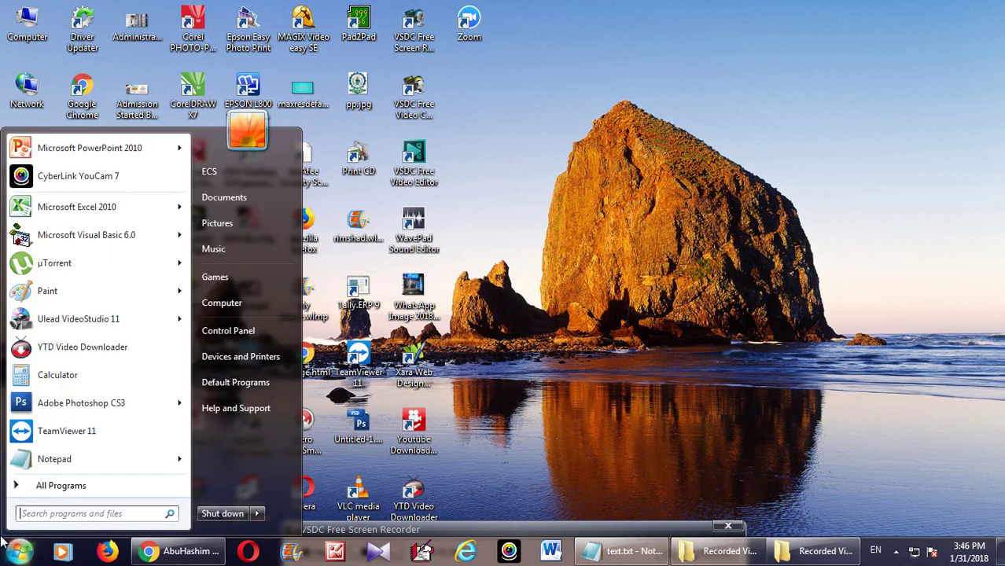
pyautogui.click(60, 486)
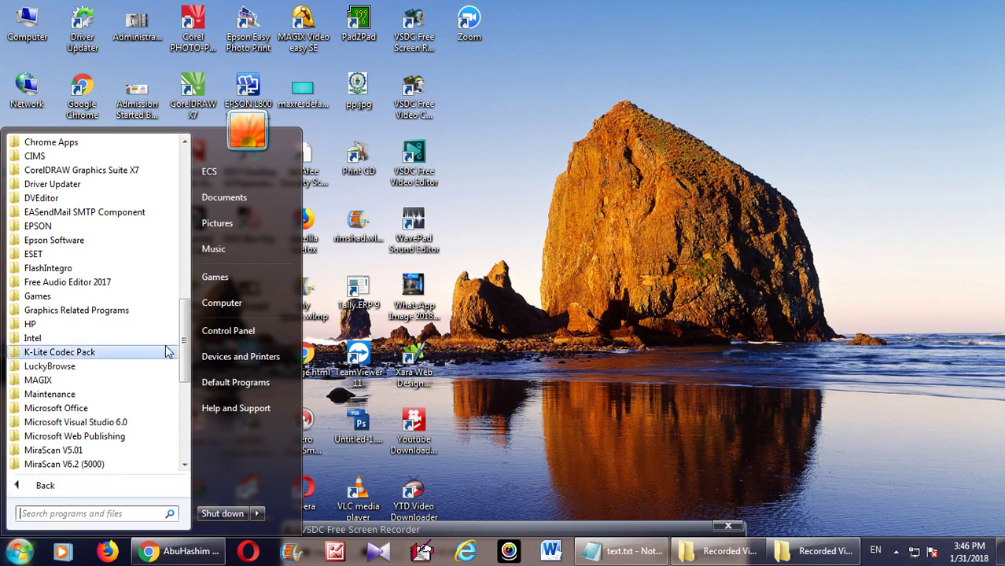
pyautogui.click(63, 409)
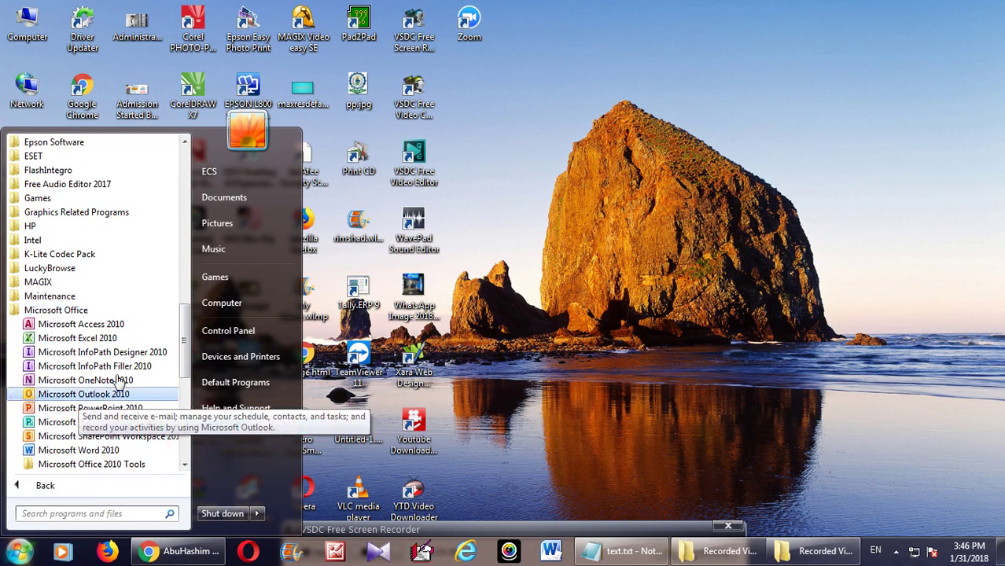
pyautogui.scroll(-3, 135, 326)
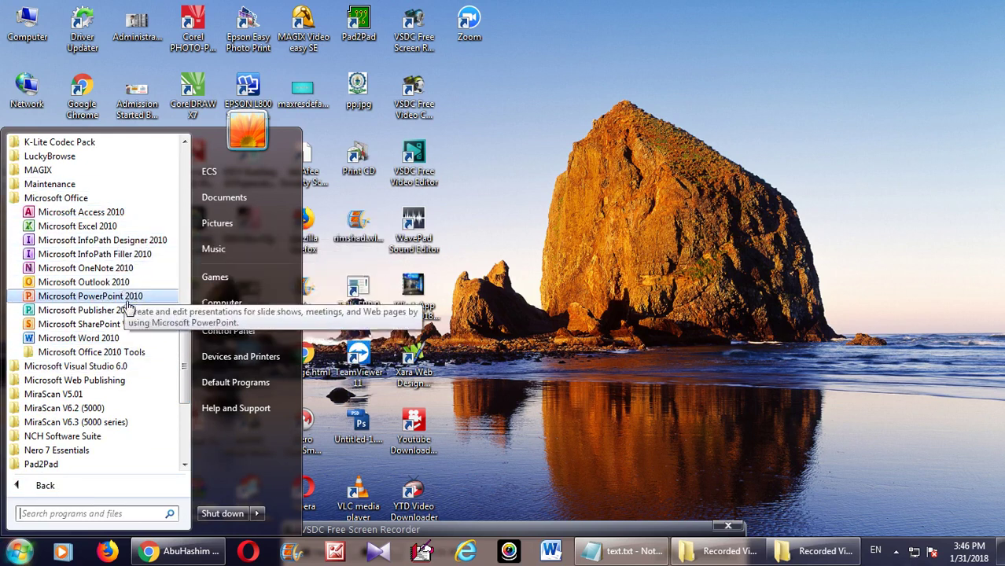
pyautogui.click(107, 355)
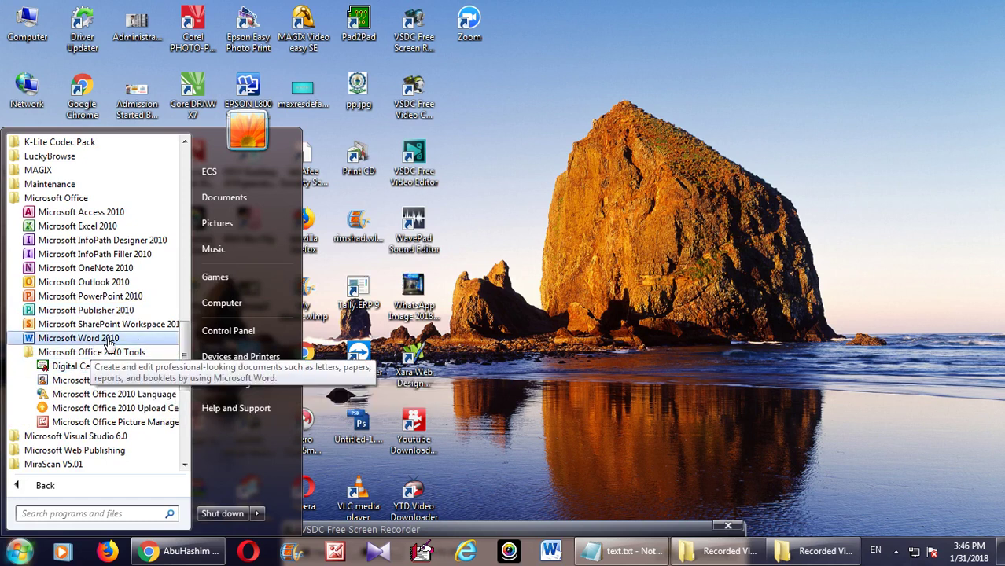
pyautogui.click(110, 344)
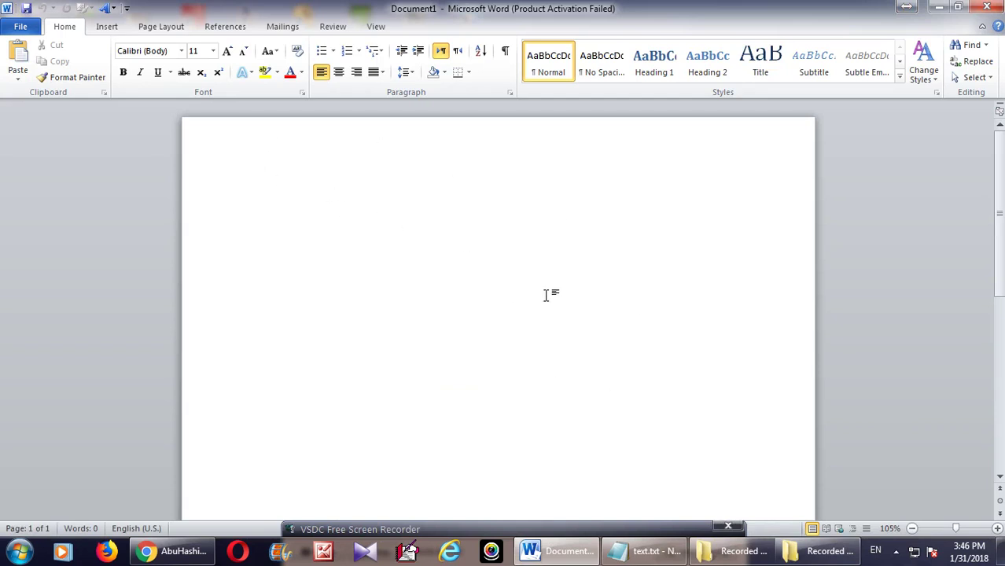
# Dismiss the activation prompt and type 'From' on the document's first line.
pyautogui.click(654, 415)
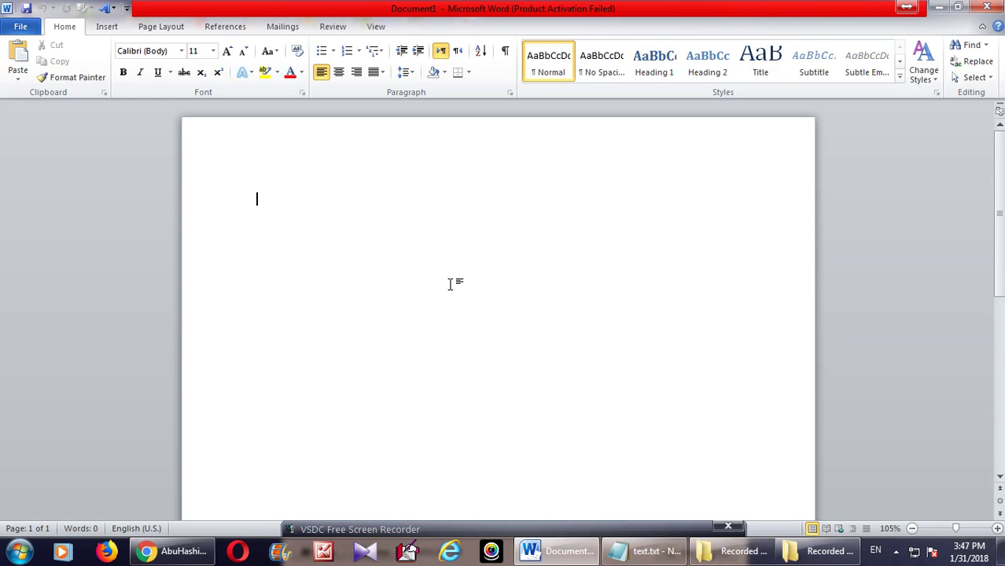
pyautogui.write('From')
# Enter the sender's name and three-line postal address under From, leaving a blank line.
pyautogui.press('Return')
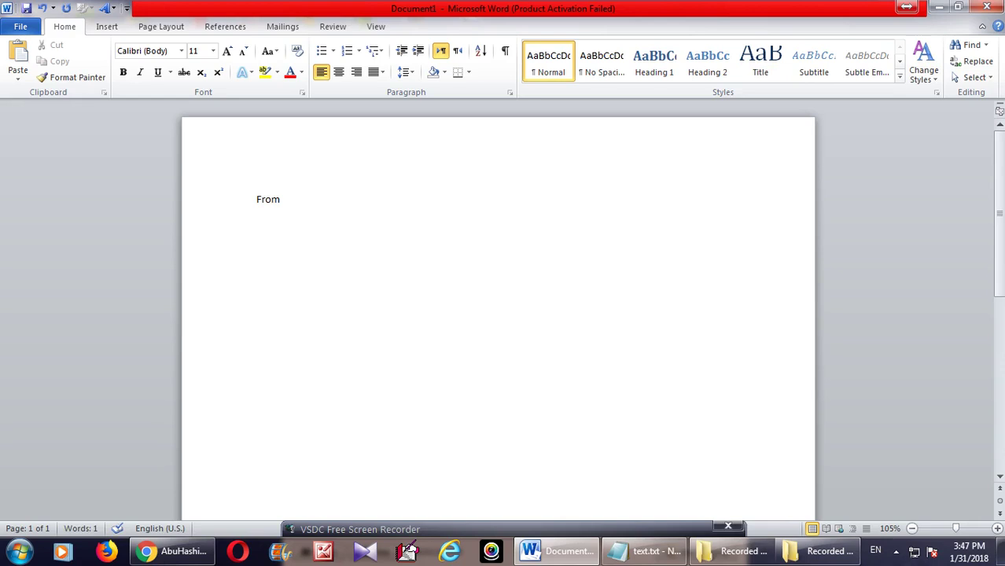
pyautogui.write('Ab')
pyautogui.press('BackSpace')
pyautogui.press('BackSpace')
pyautogui.write('Muhammed')
pyautogui.press('Return')
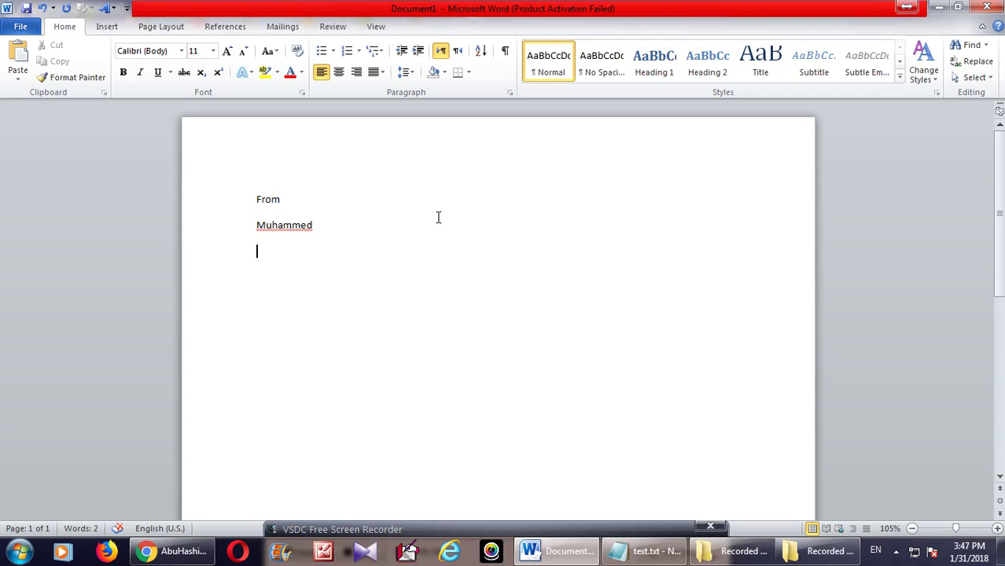
pyautogui.press('Return')
pyautogui.press('Return')
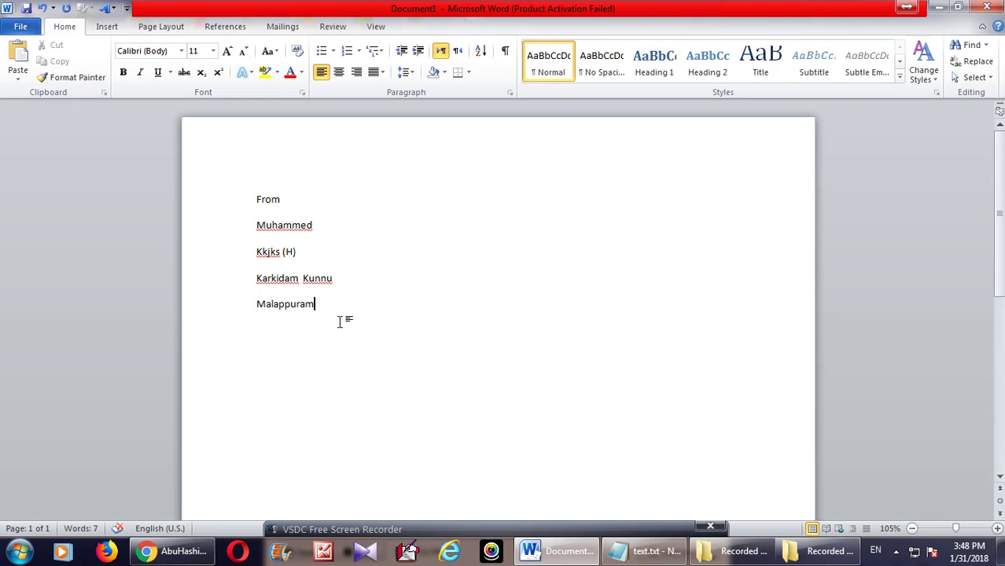
pyautogui.press('Return')
pyautogui.press('Return')
# Add a To heading followed by the recipient's name and two-line address.
pyautogui.write('To')
pyautogui.press('Return')
pyautogui.write('Abdulla')
pyautogui.press('Return')
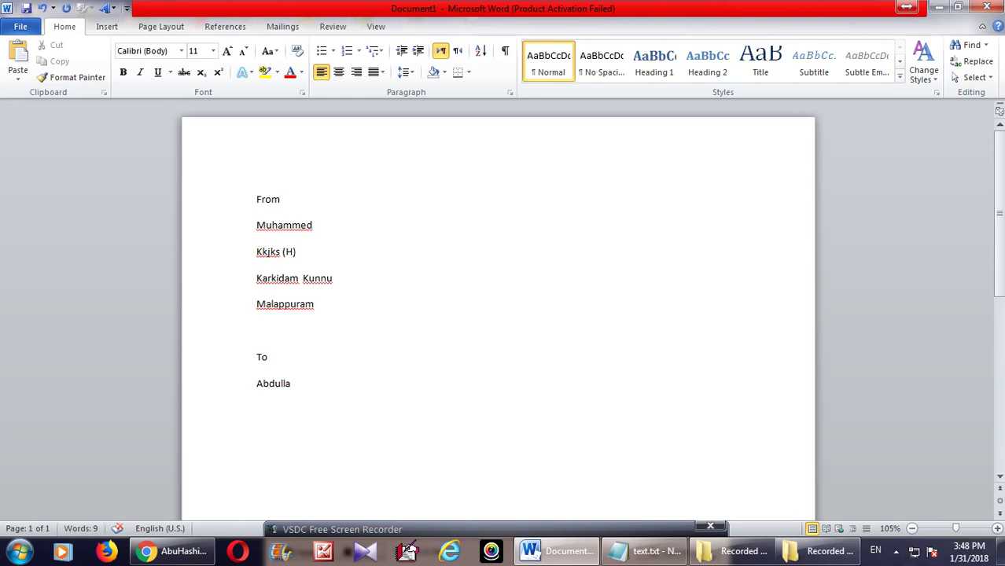
pyautogui.press('Return')
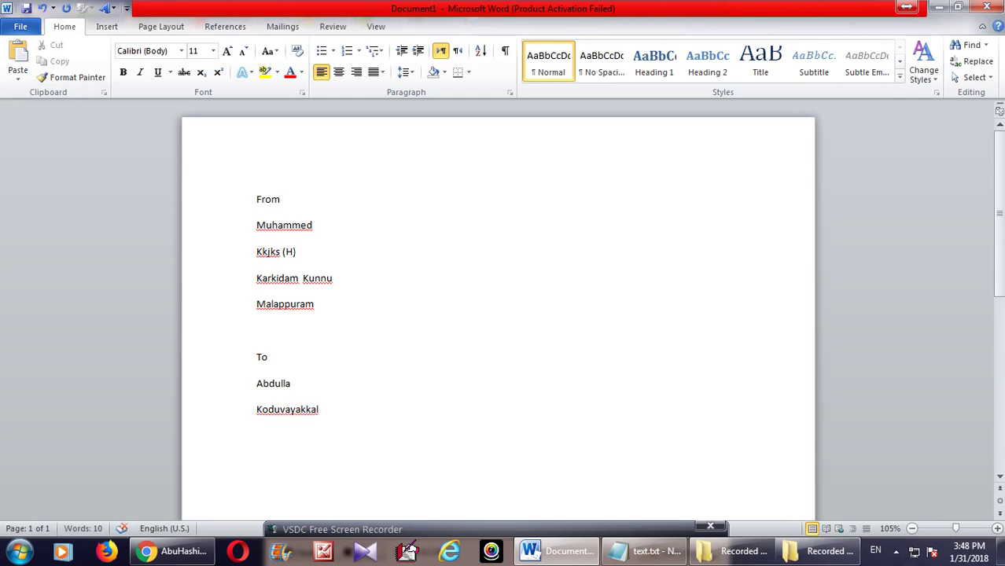
pyautogui.press('Return')
pyautogui.moveTo(334, 449)
pyautogui.mouseDown()
pyautogui.moveTo(249, 357)
pyautogui.moveTo(209, 211)
pyautogui.mouseUp()
pyautogui.click(409, 285)
# Start the letter's first save with File > Save.
pyautogui.click(20, 29)
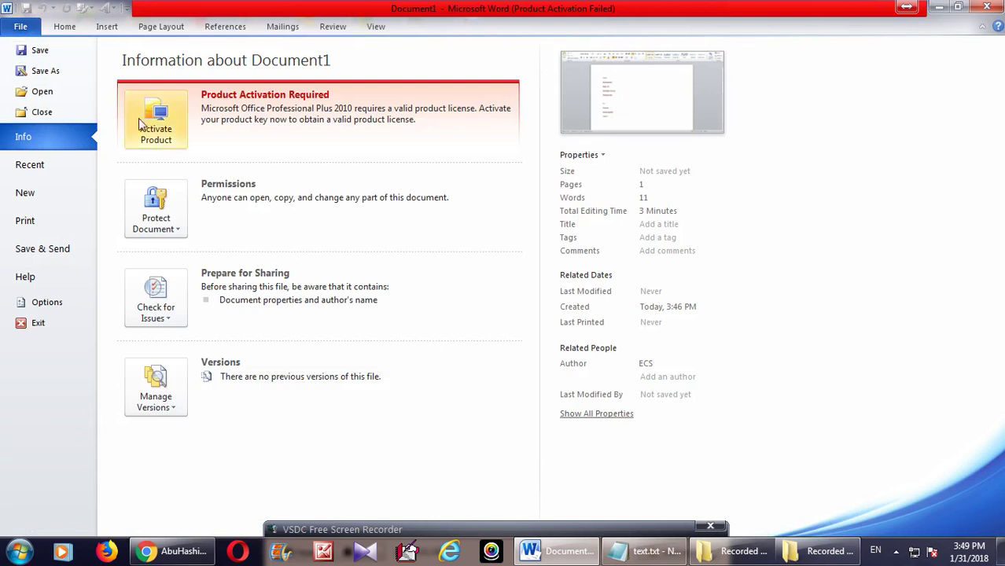
pyautogui.press('Escape')
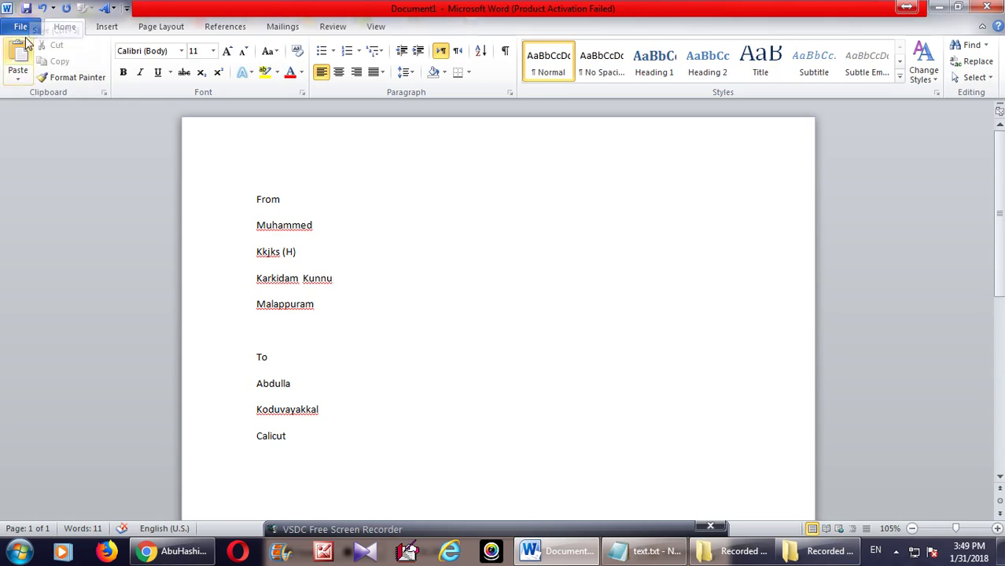
pyautogui.click(20, 27)
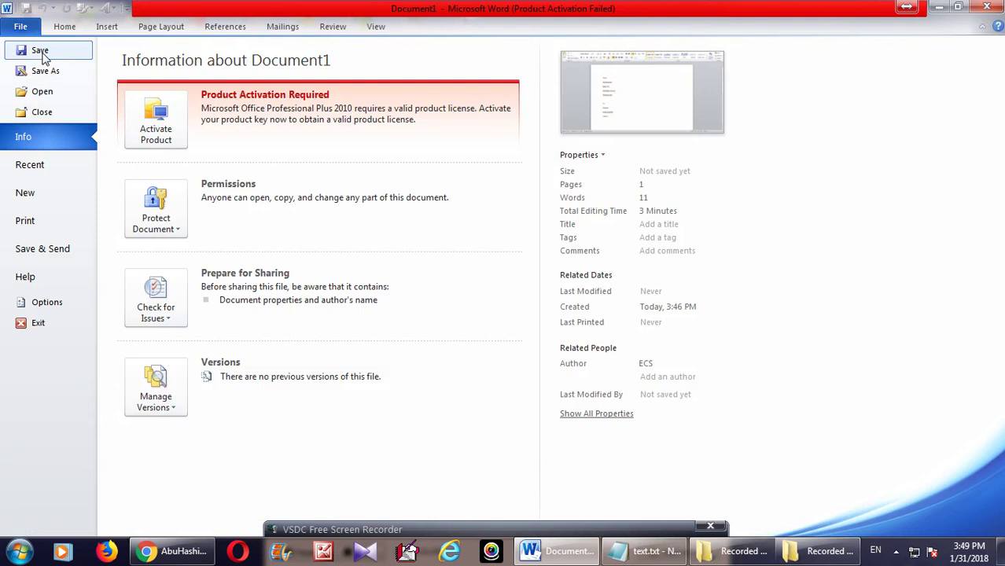
pyautogui.click(44, 54)
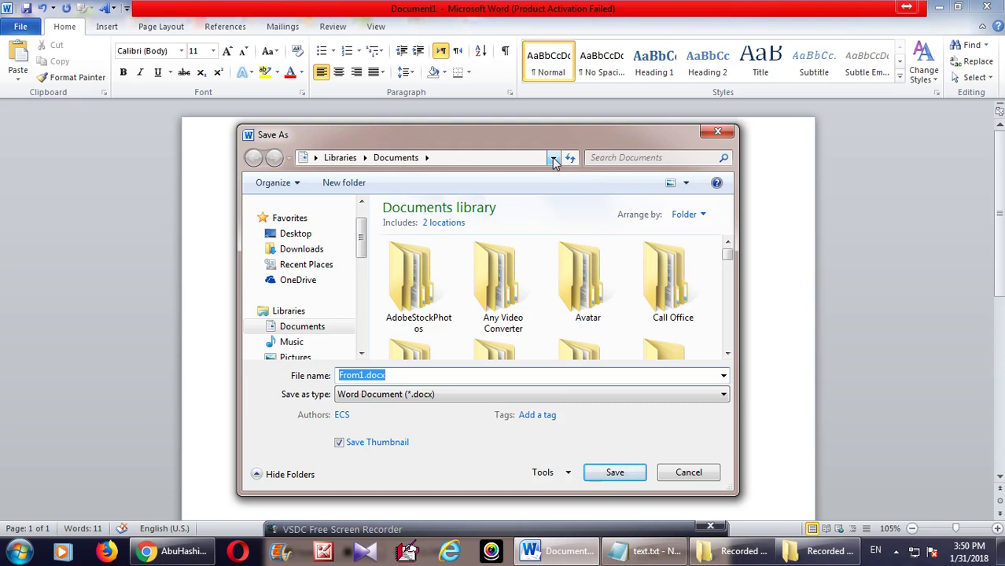
# Make Local Disk (D:) the save location and create a new folder there.
pyautogui.click(554, 160)
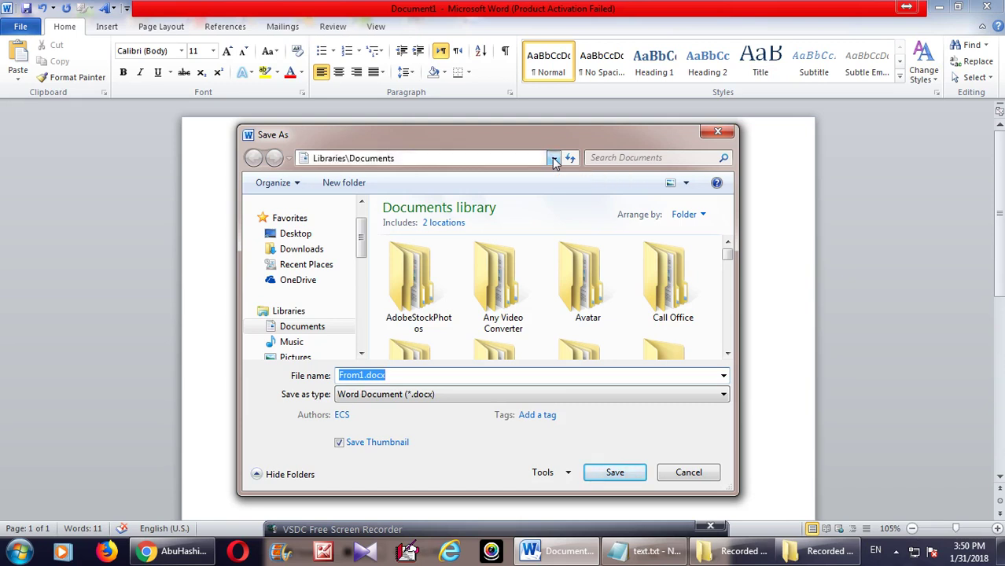
pyautogui.click(555, 160)
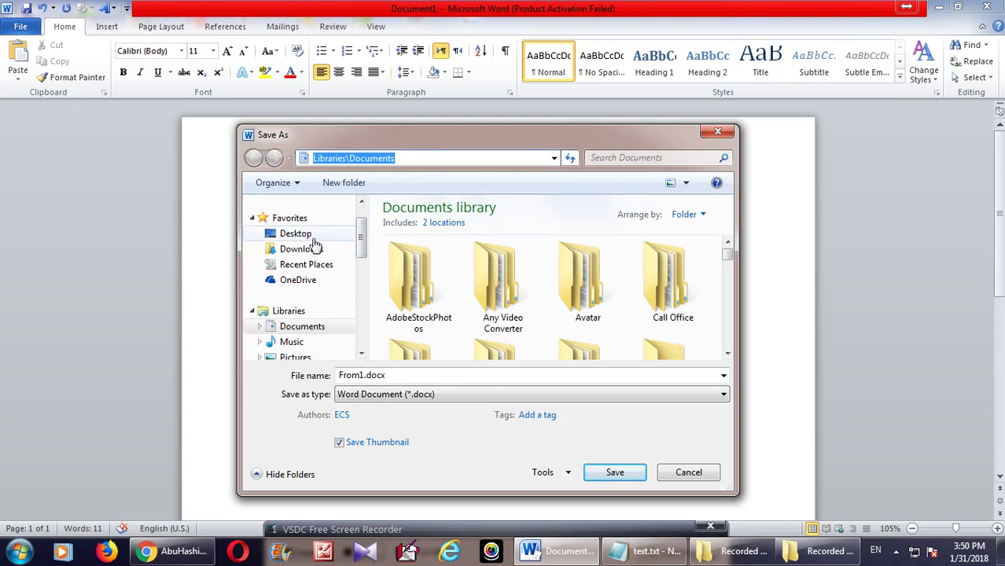
pyautogui.moveTo(360, 239); pyautogui.dragTo(362, 306)
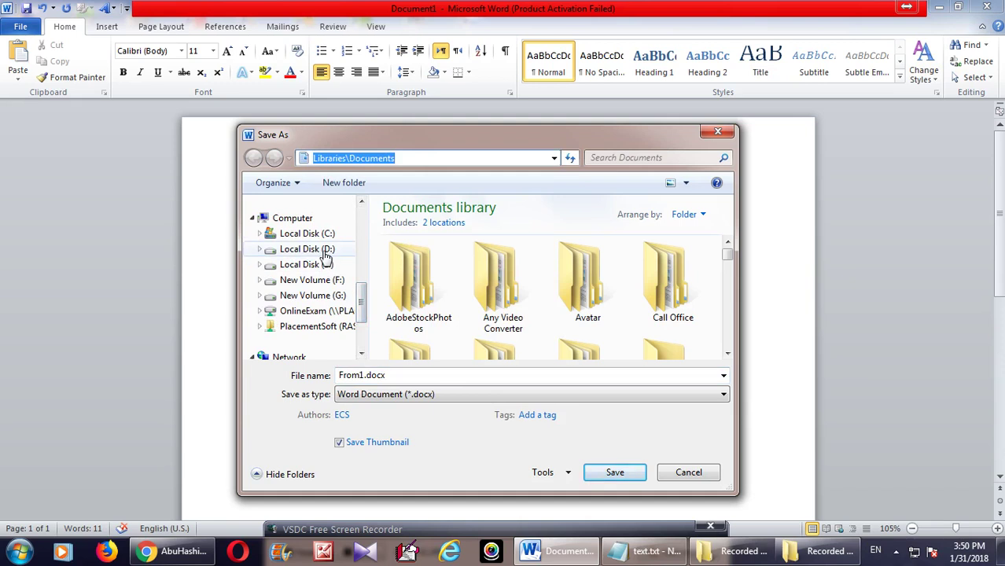
pyautogui.click(324, 250)
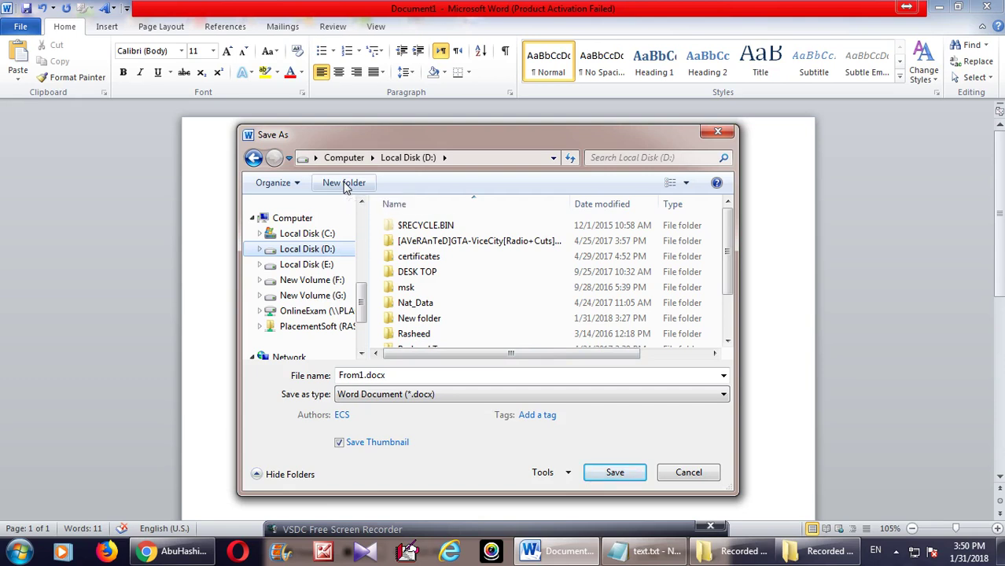
pyautogui.click(343, 185)
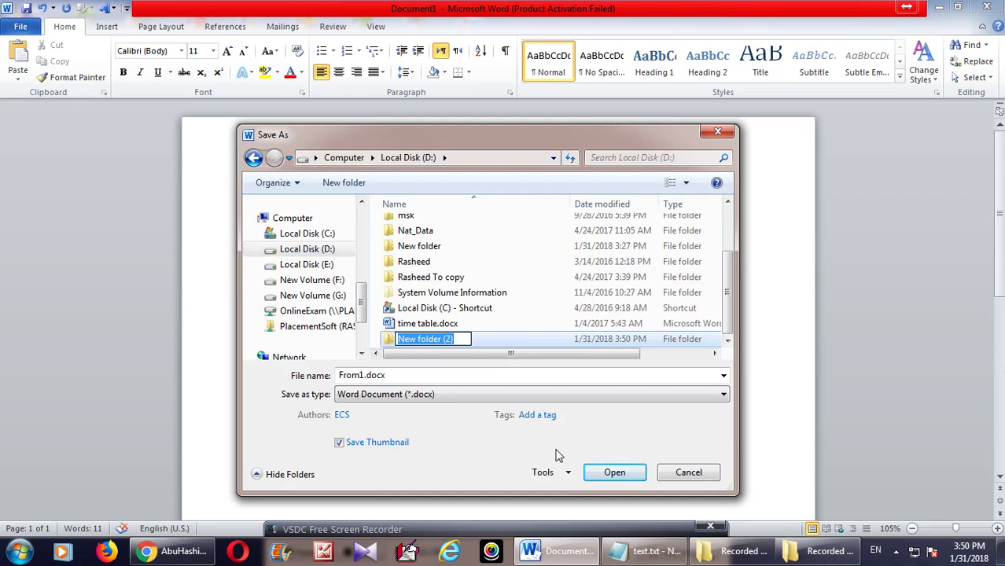
# Name the new folder Flower and open it as the save location.
pyautogui.write('Flower')
pyautogui.press('Return')
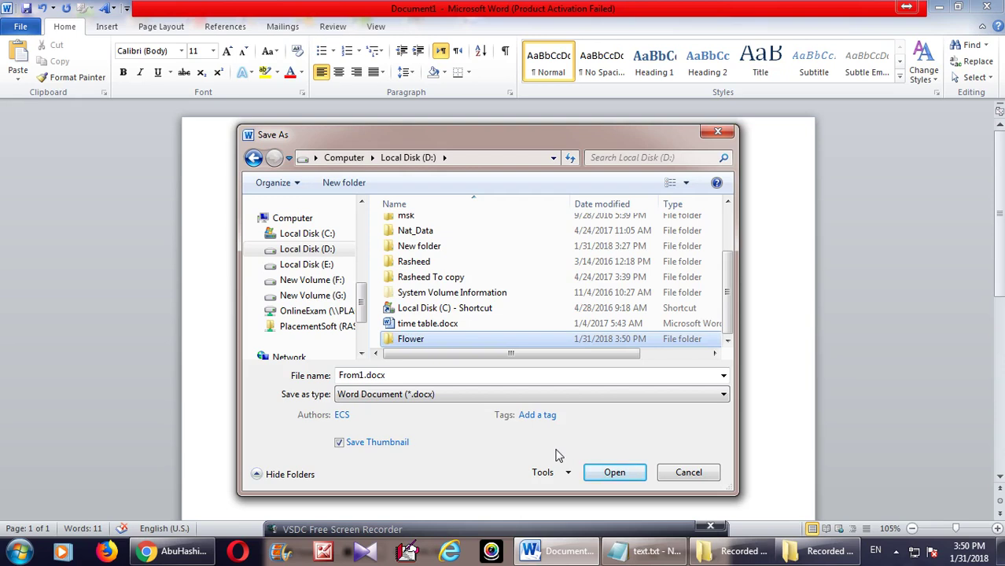
pyautogui.press('Return')
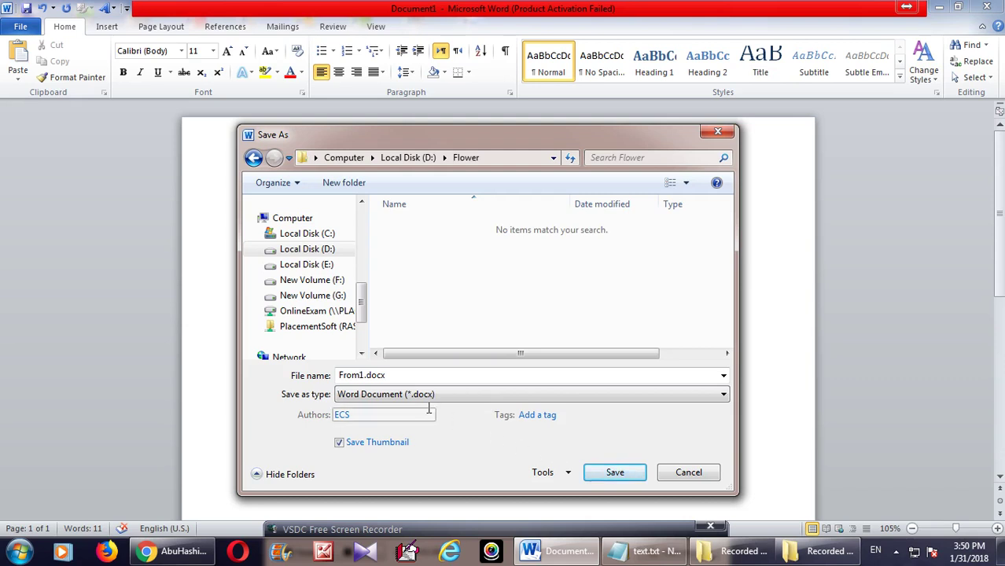
pyautogui.click(419, 379)
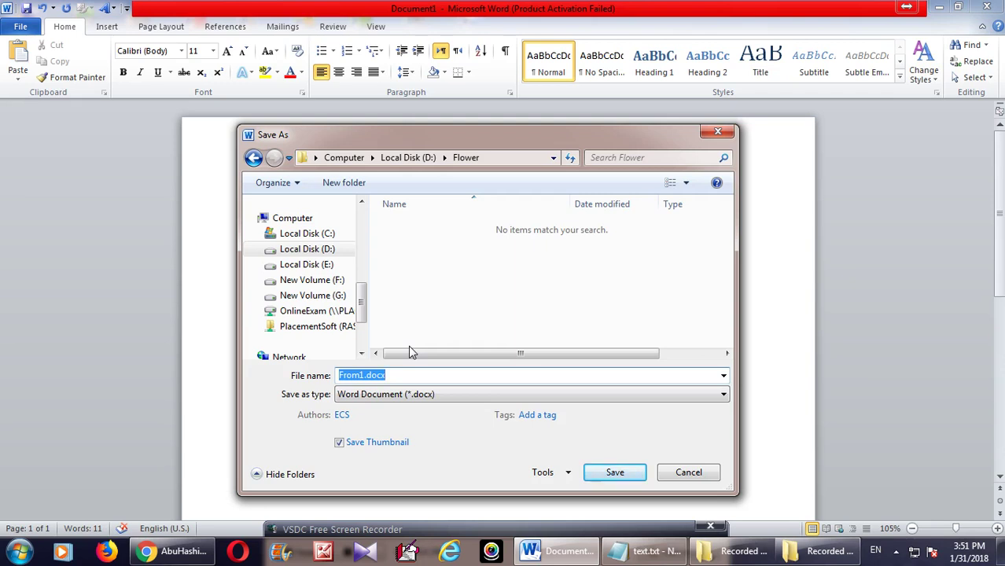
# Replace the file name From1.docx with Letter and save.
pyautogui.write('Letter')
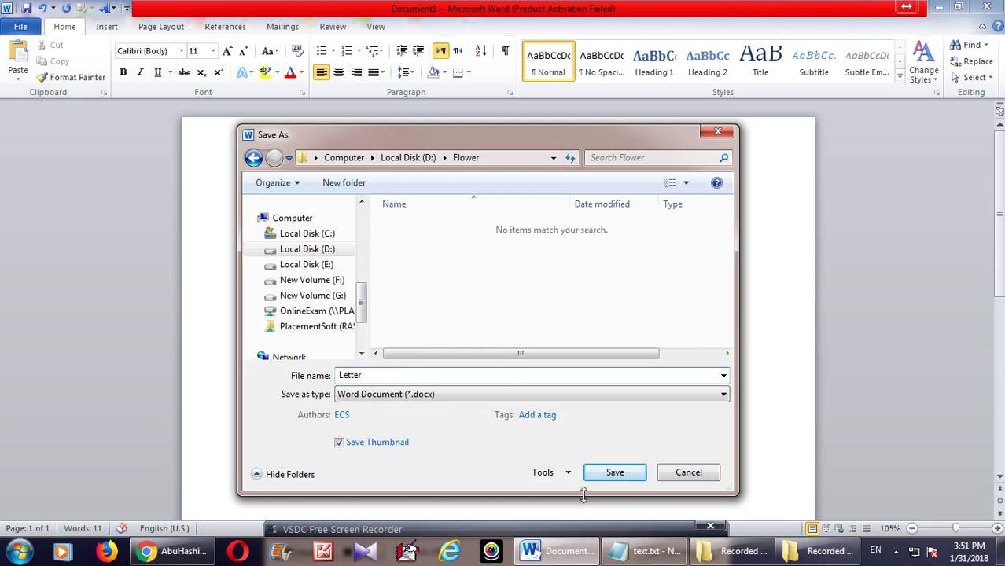
pyautogui.click(626, 477)
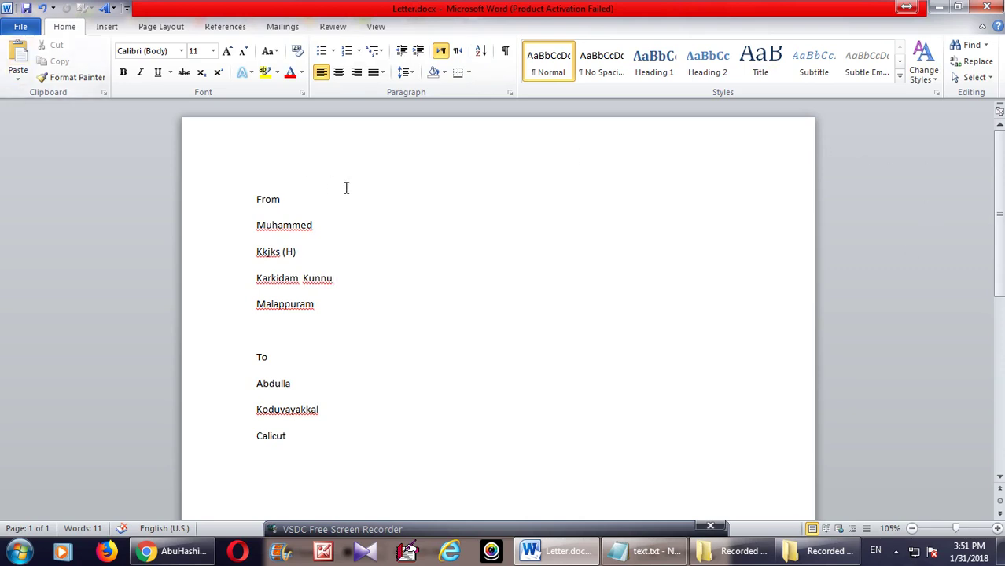
# Check on the File tab that Letter.docx is in D:\Flower, then close Word.
pyautogui.click(21, 28)
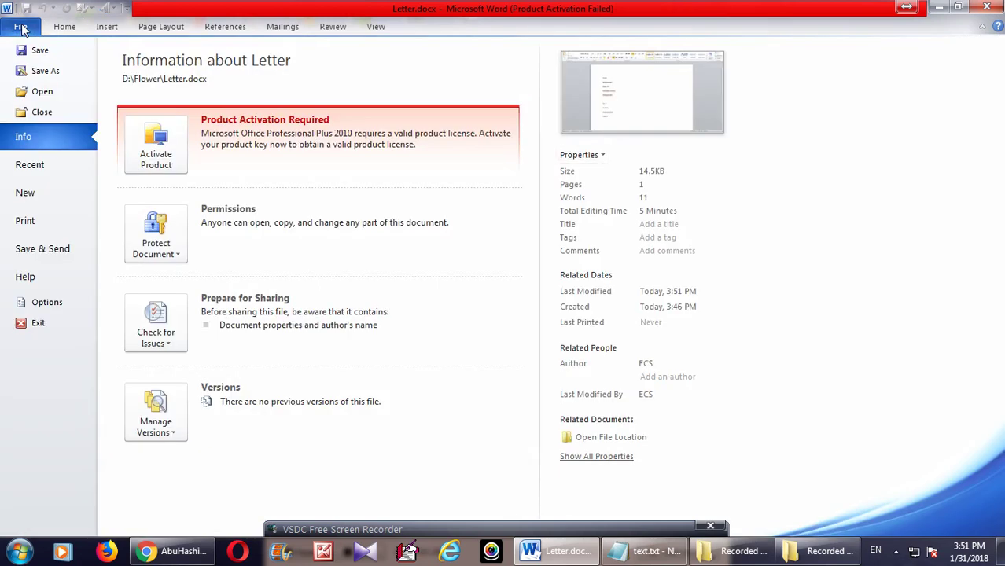
pyautogui.click(37, 322)
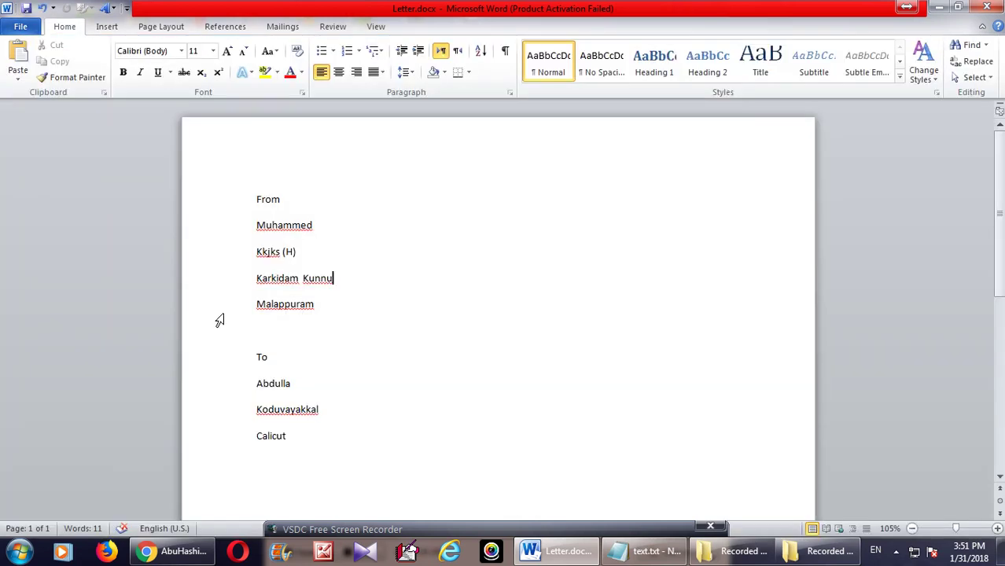
pyautogui.click(987, 8)
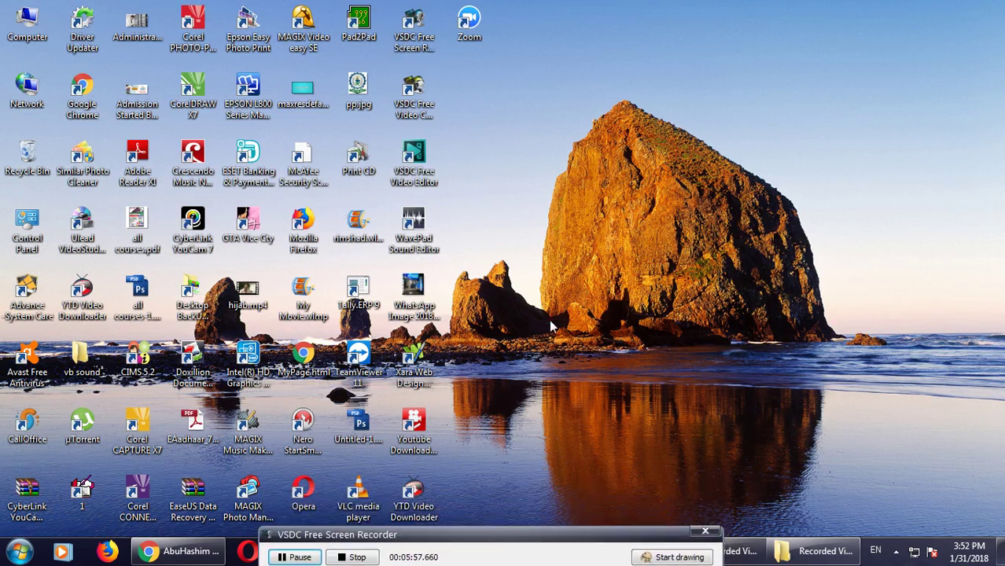
# Open the Computer window from its desktop icon to list the drives.
pyautogui.click(33, 32)
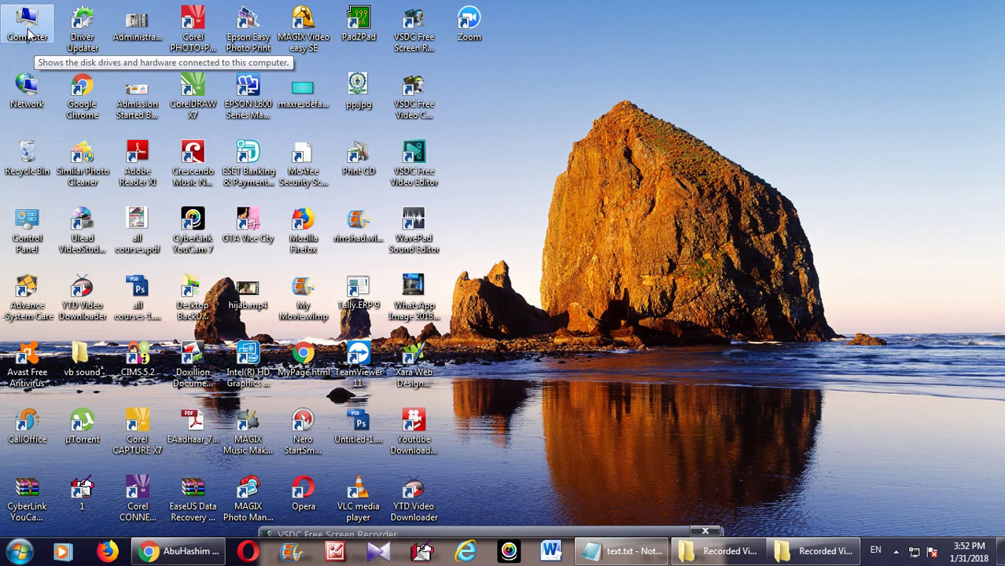
pyautogui.doubleClick(27, 33)
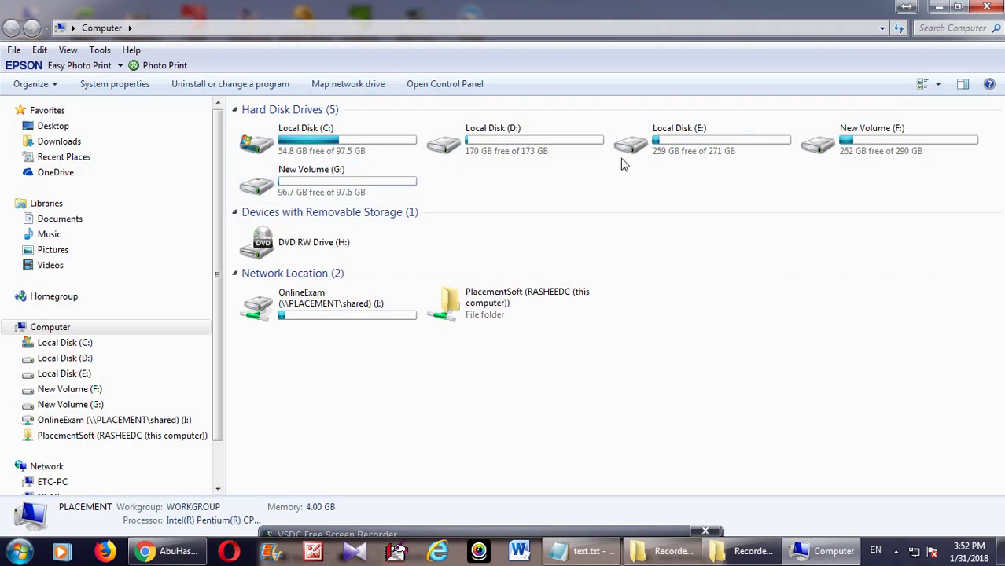
pyautogui.moveTo(489, 154)
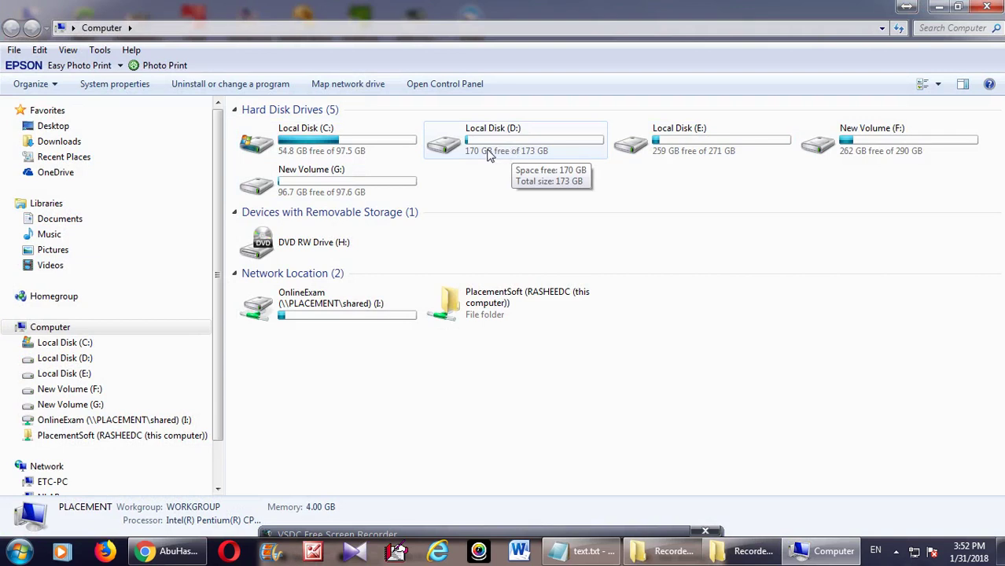
# Browse Local Disk (D:) into the Flower folder and open Letter.docx in Word.
pyautogui.click(486, 151)
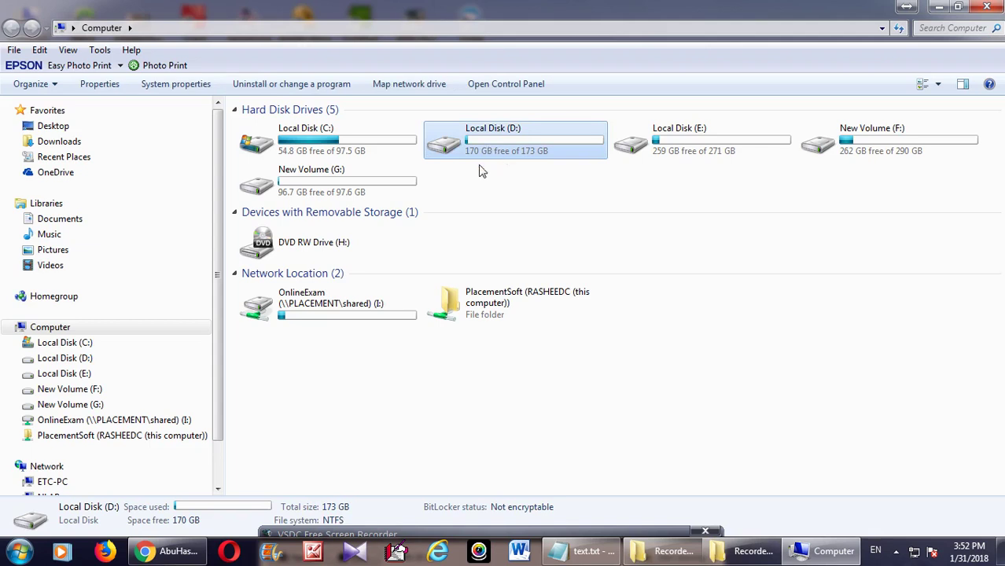
pyautogui.doubleClick(479, 142)
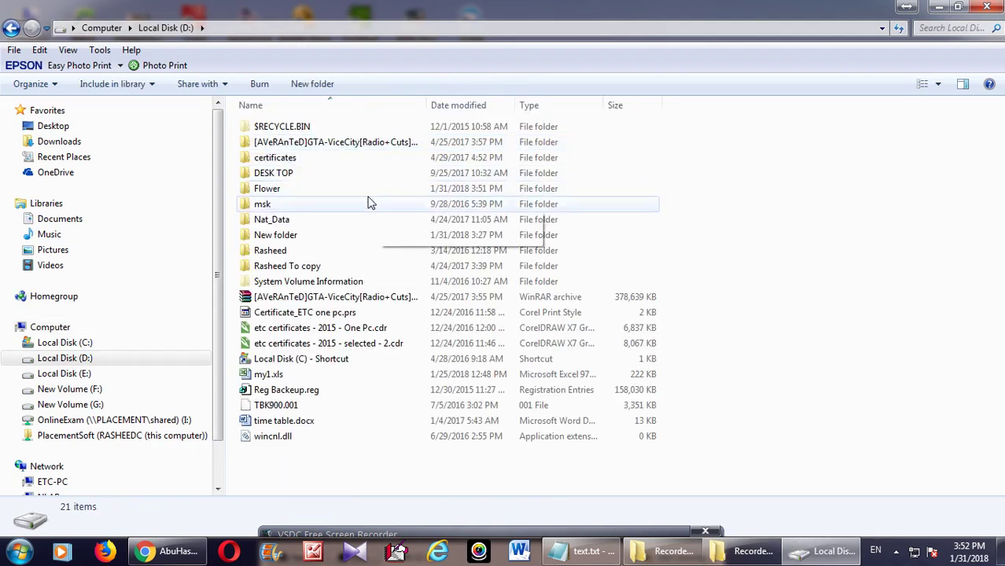
pyautogui.click(264, 196)
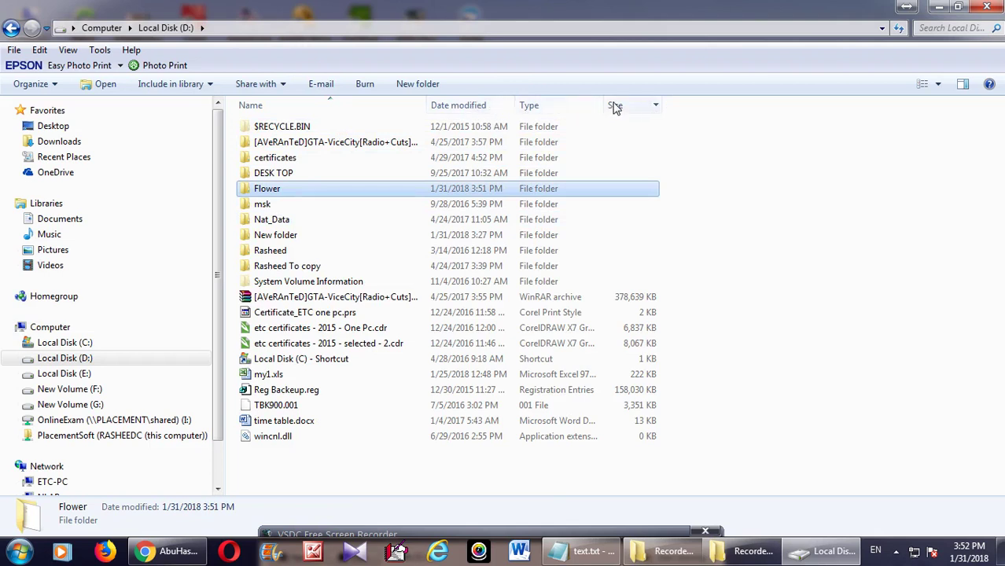
pyautogui.doubleClick(275, 195)
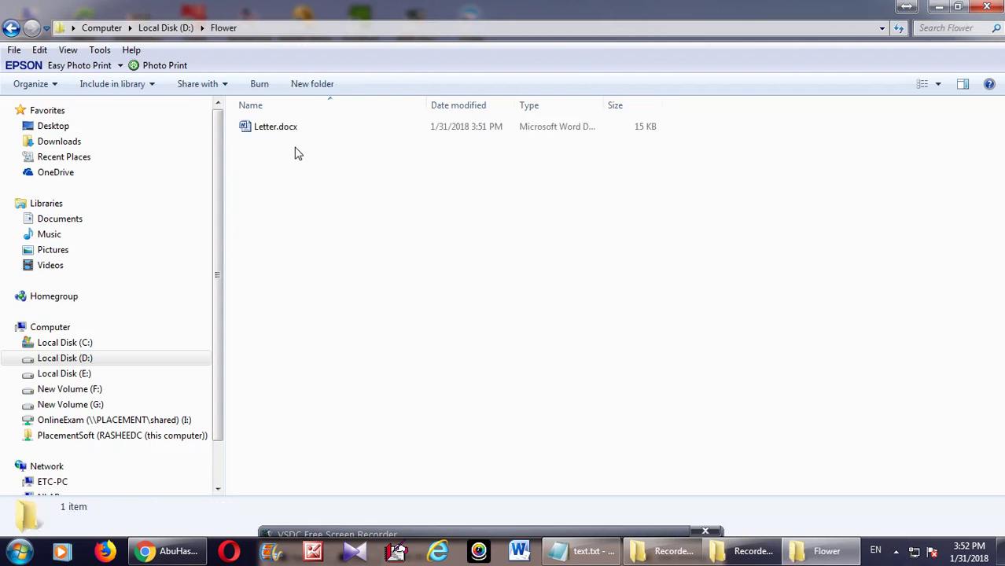
pyautogui.click(270, 134)
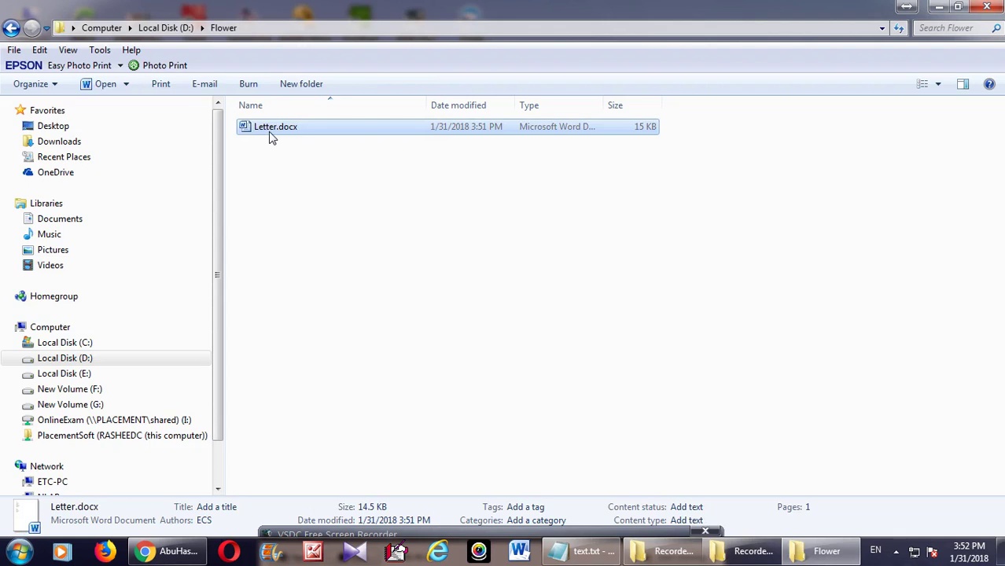
pyautogui.click(269, 134)
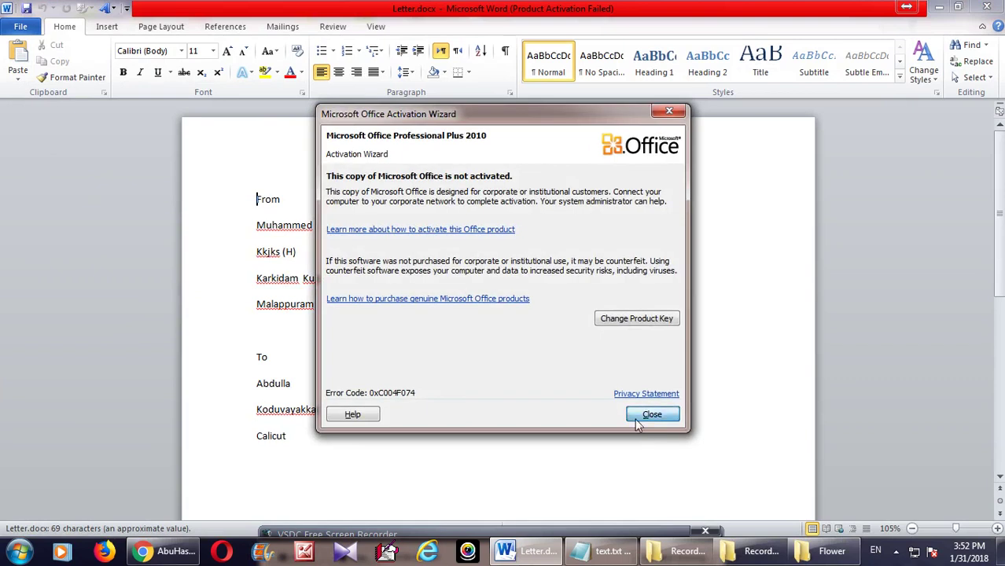
# Close the Office Activation Wizard to reveal the reopened letter's From and To address blocks.
pyautogui.click(649, 416)
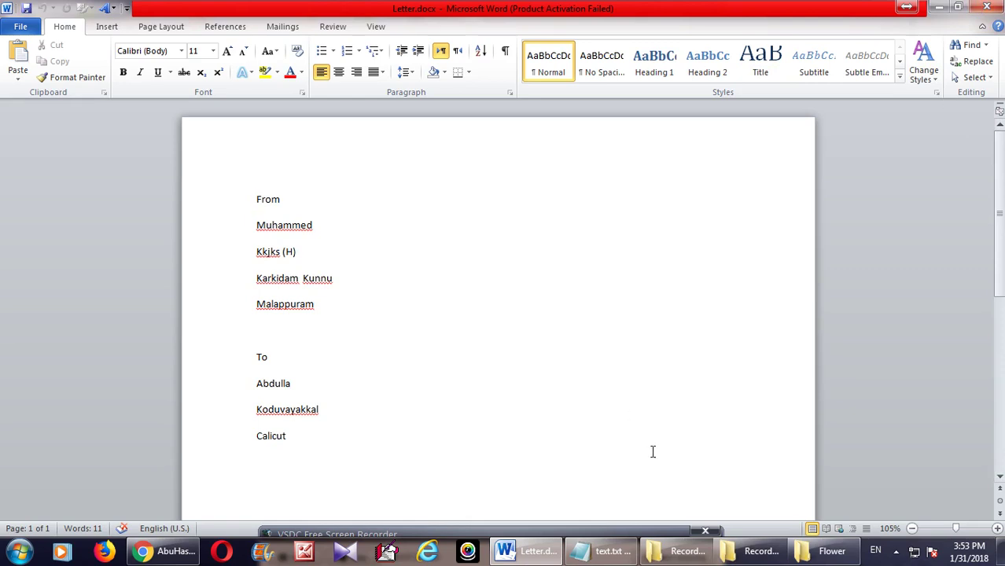
pyautogui.click(609, 552)
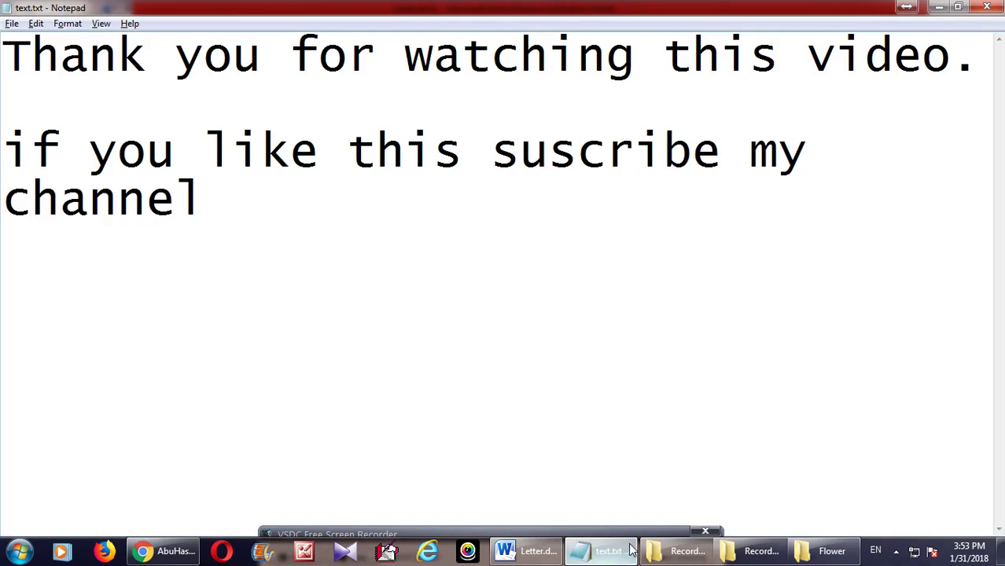
pyautogui.click(916, 8)
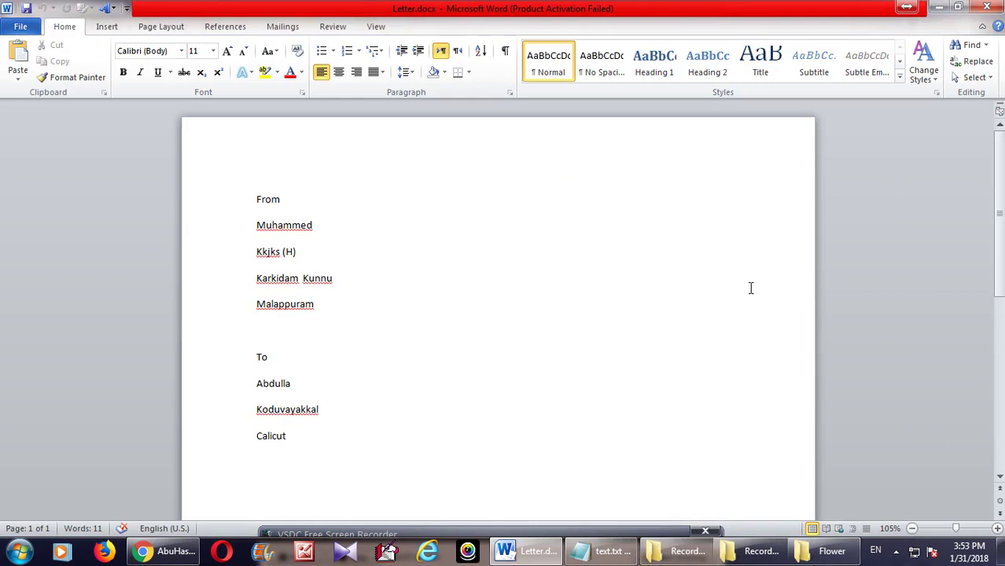